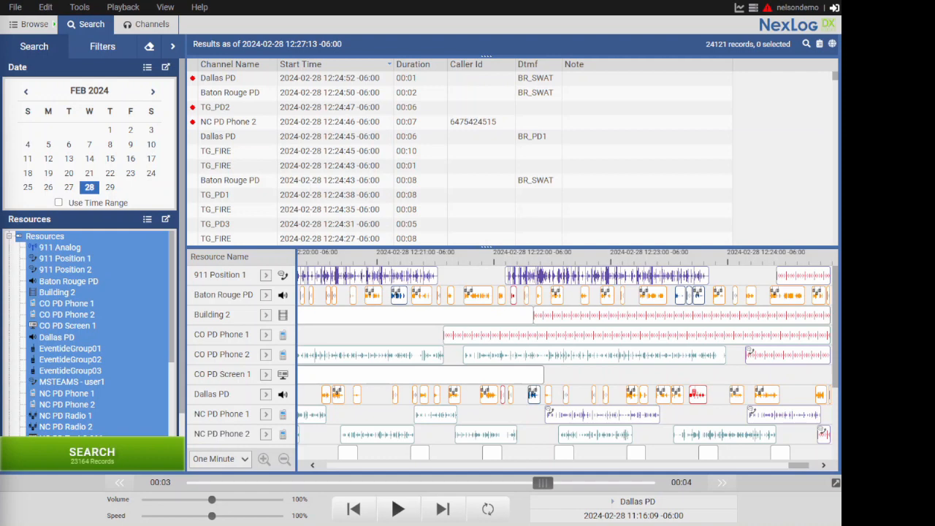
- Play the 18-second Baton Rouge PD recording from 12:24:21 in the results list and pause it
left_click(339, 151)
scroll(340, 131, "down", 2)
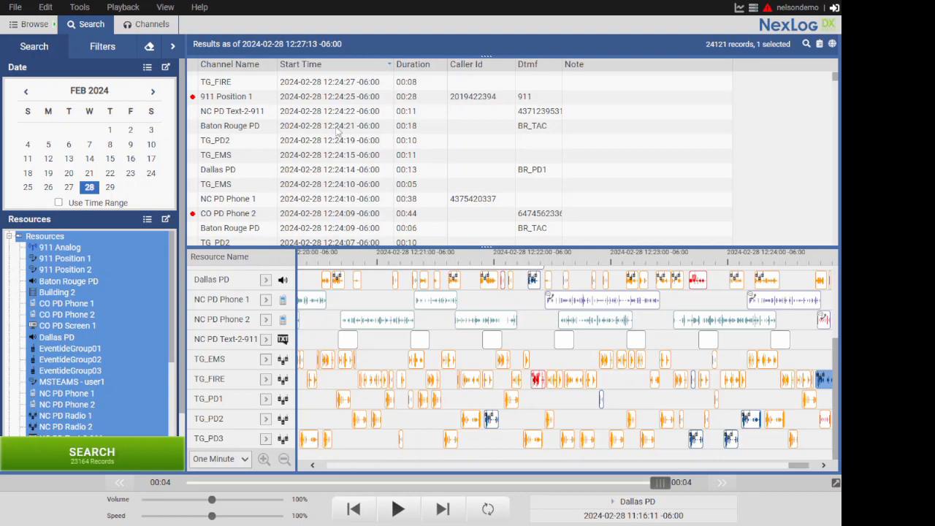
left_click(338, 128)
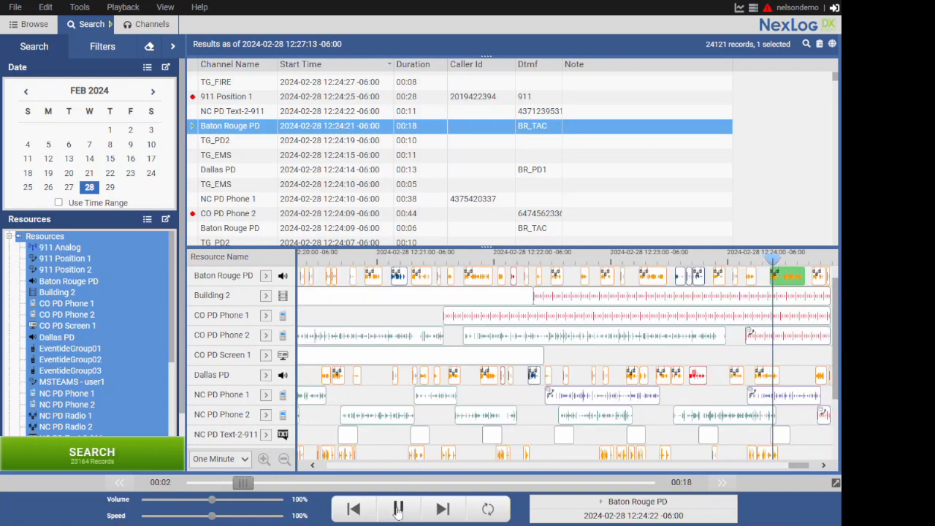
left_click(398, 510)
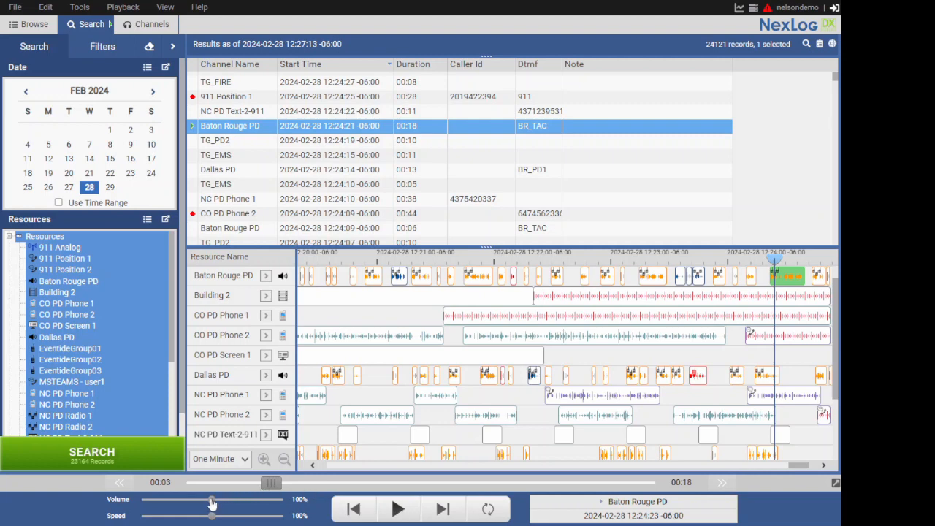
- Try a playback volume of 52% and a speed of 148%, and reset both to 100%
left_click_drag(212, 504, 246, 517)
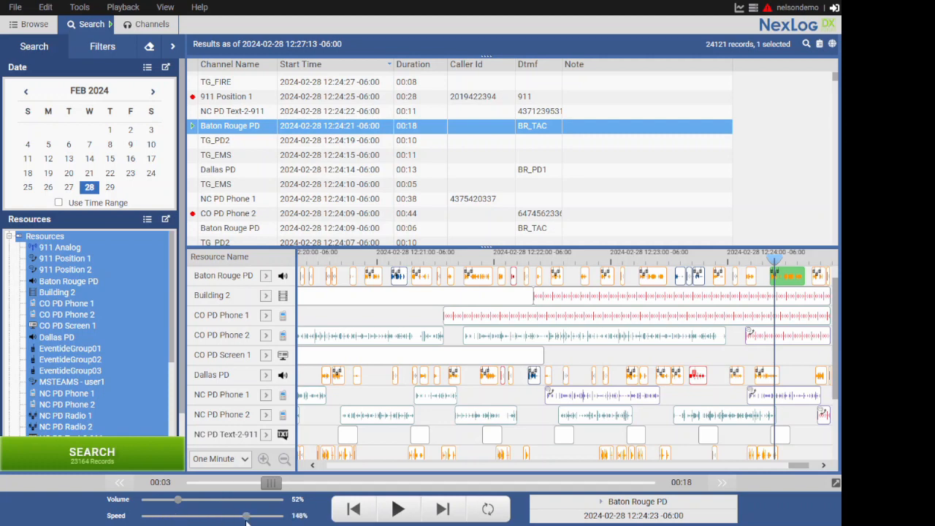
left_click(298, 502)
left_click(300, 515)
- Resume the Baton Rouge PD recording, skip back to its beginning, and pause it
left_click(394, 511)
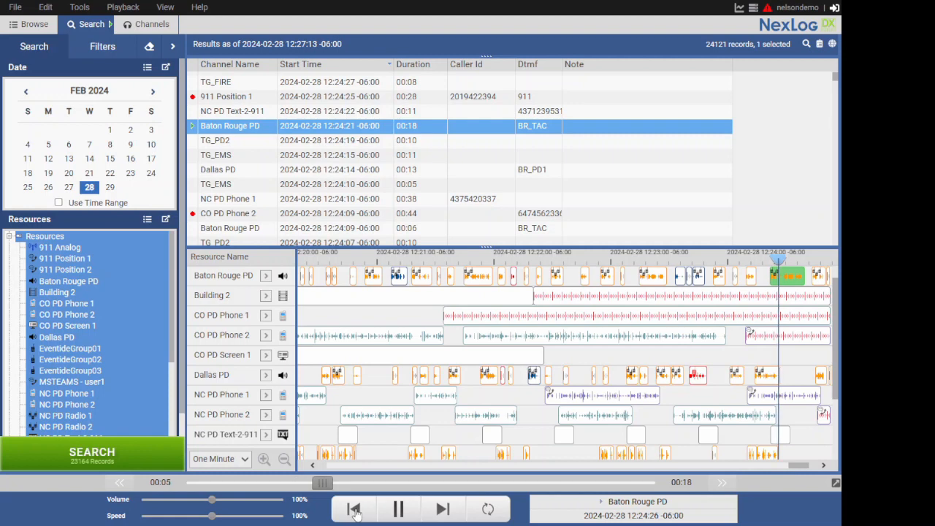
left_click(354, 510)
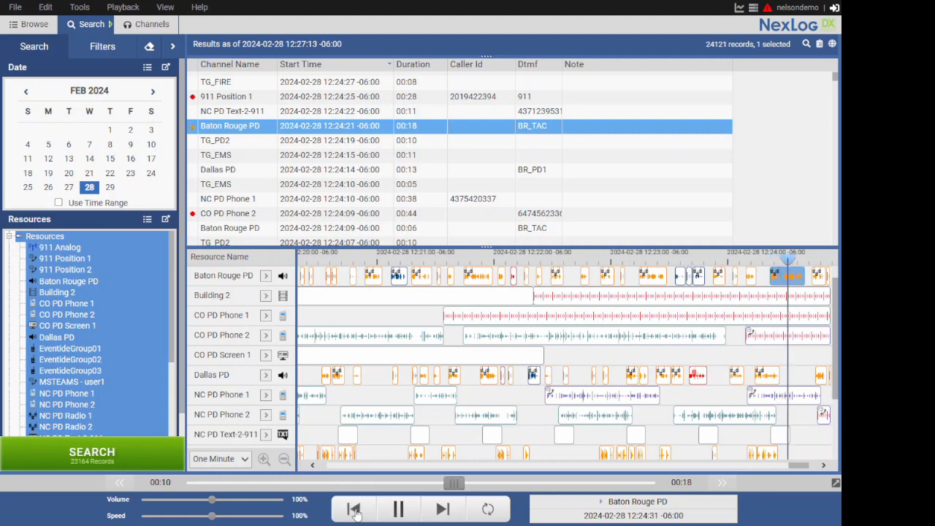
left_click(398, 511)
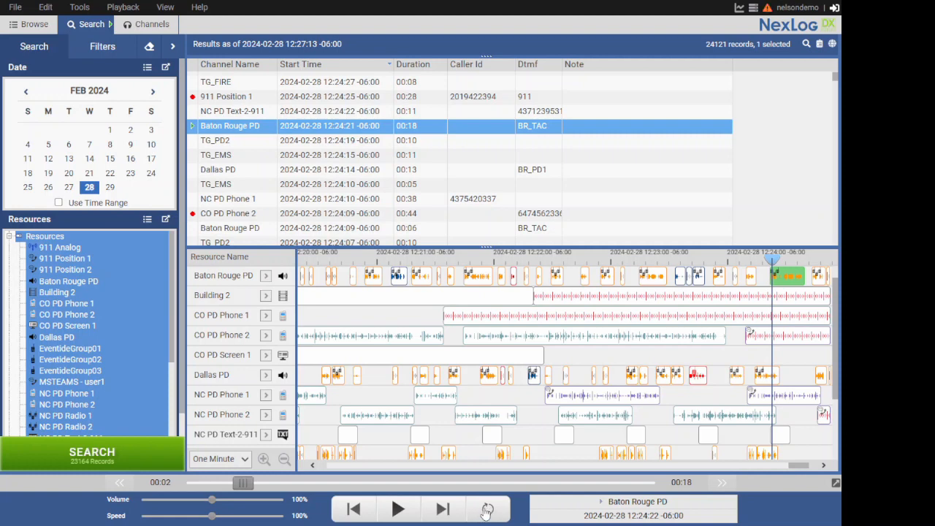
- Turn on loop playback and play the 12:21:44 CO PD Phone 2 recording from the timeline, pausing it at its start
left_click(487, 510)
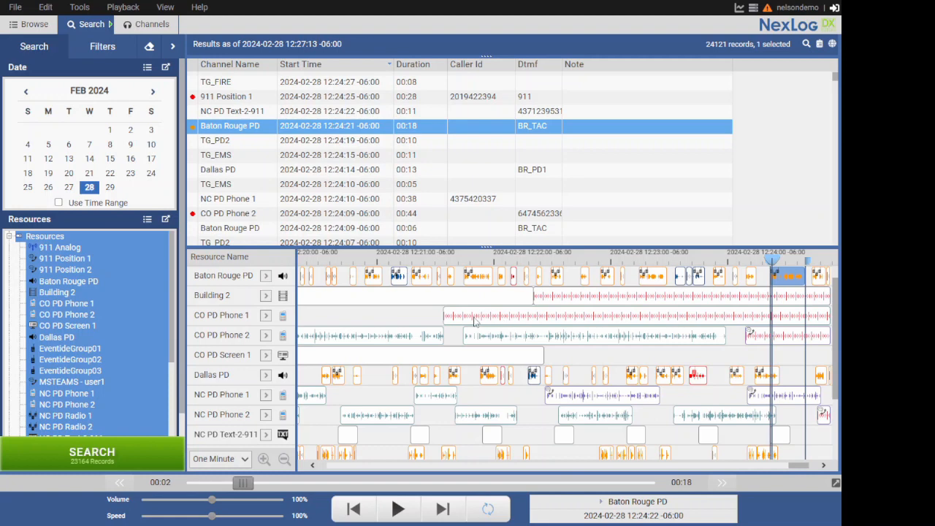
left_click(502, 342)
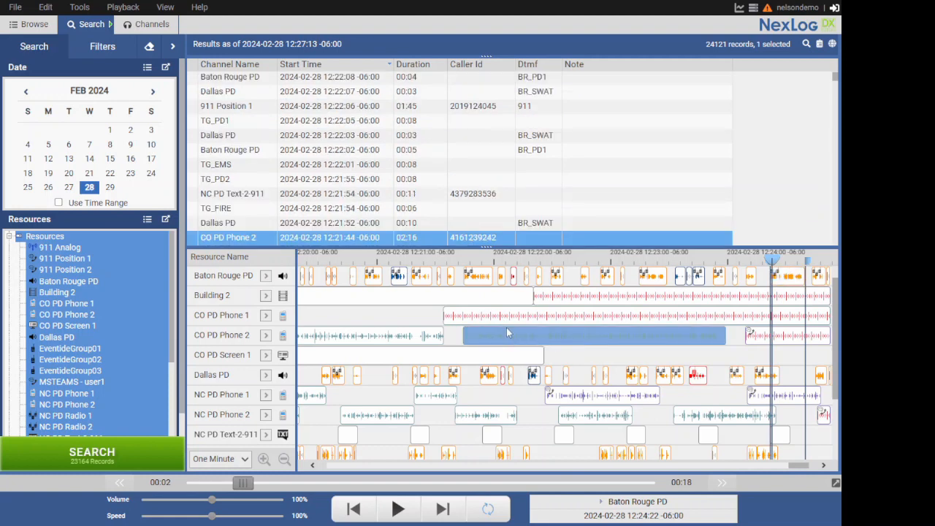
double_click(509, 338)
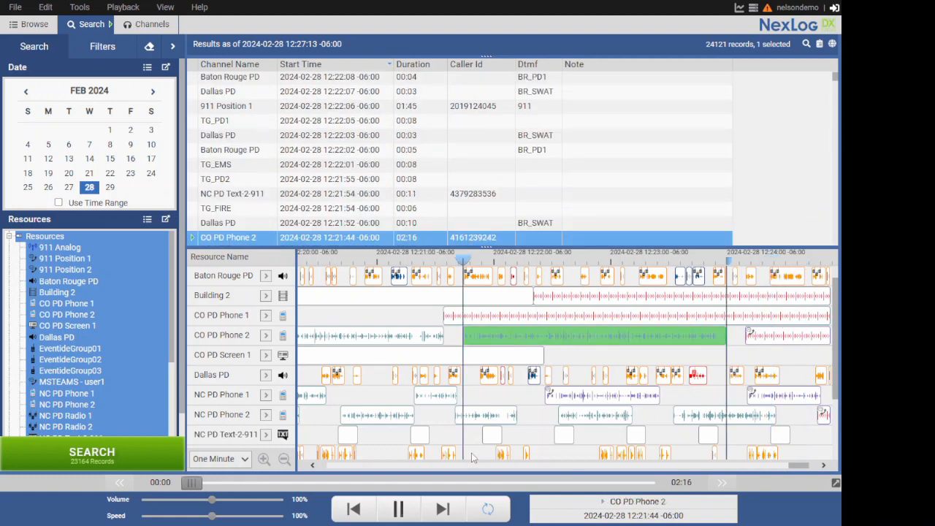
left_click(402, 518)
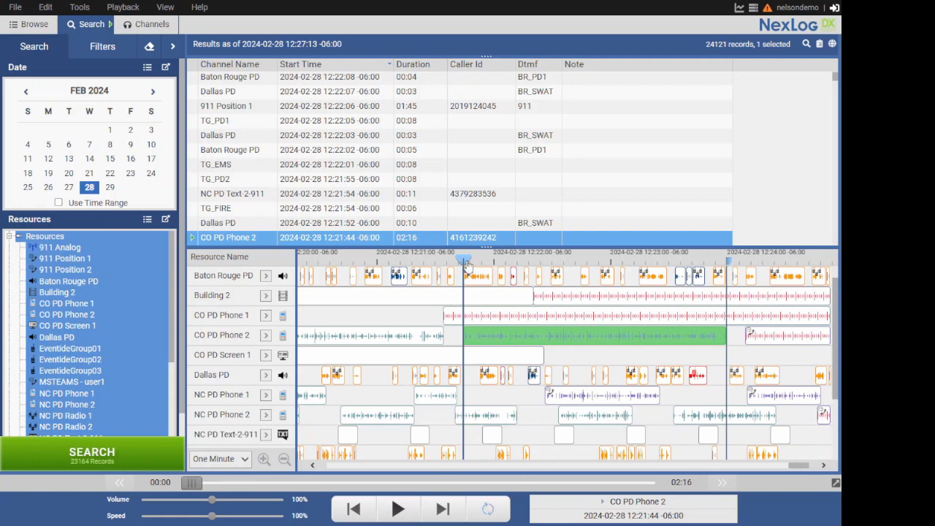
- Move the timeline playhead to 12:22:16 within the CO PD Phone 2 recording, play from there, and pause
left_click_drag(463, 261, 525, 262)
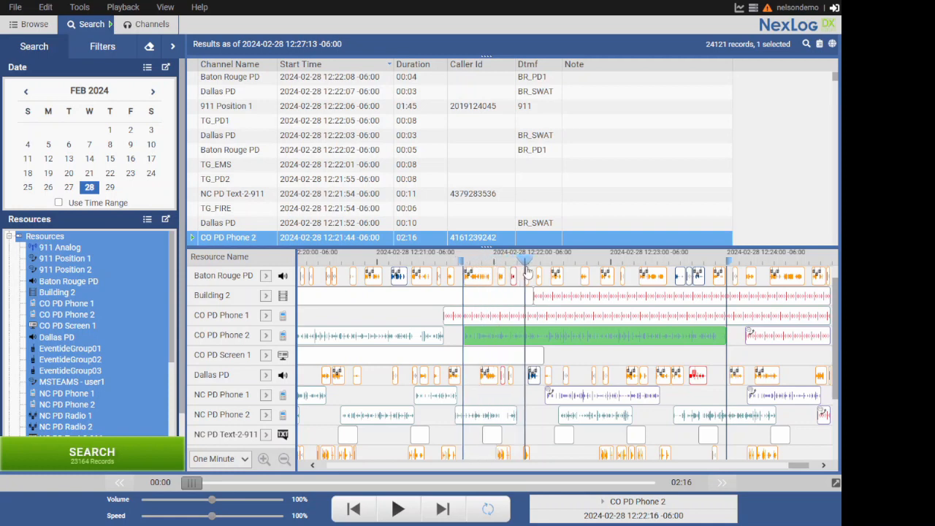
left_click(398, 509)
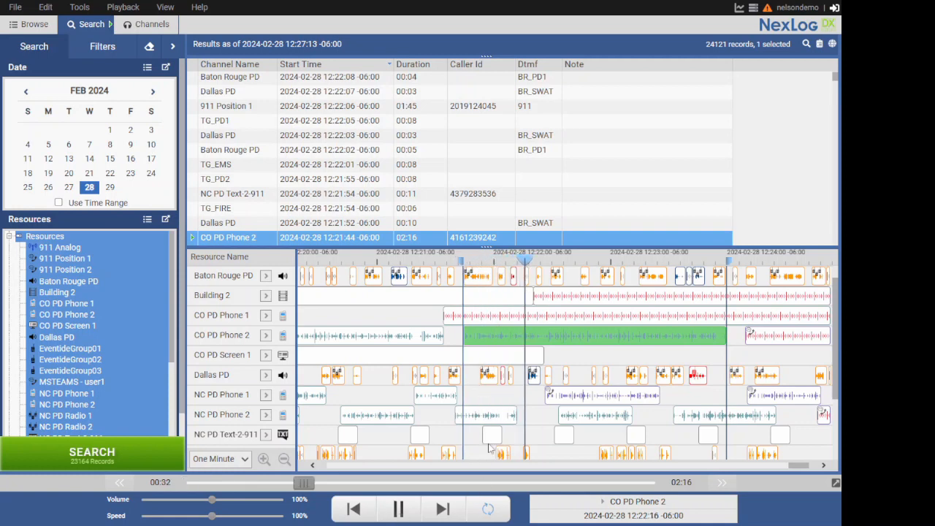
left_click(394, 510)
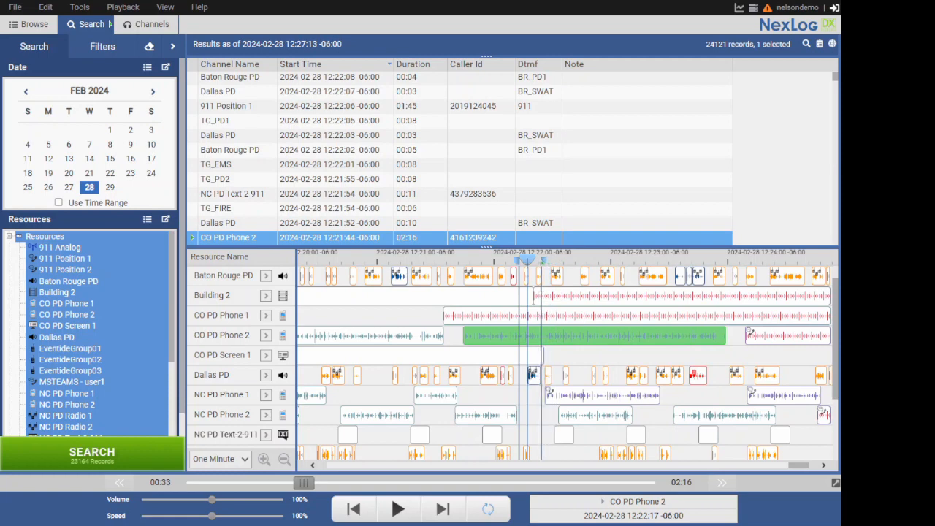
- End the loop range at about 12:22:23, play the looped section briefly, and turn loop playback off
left_click(539, 264)
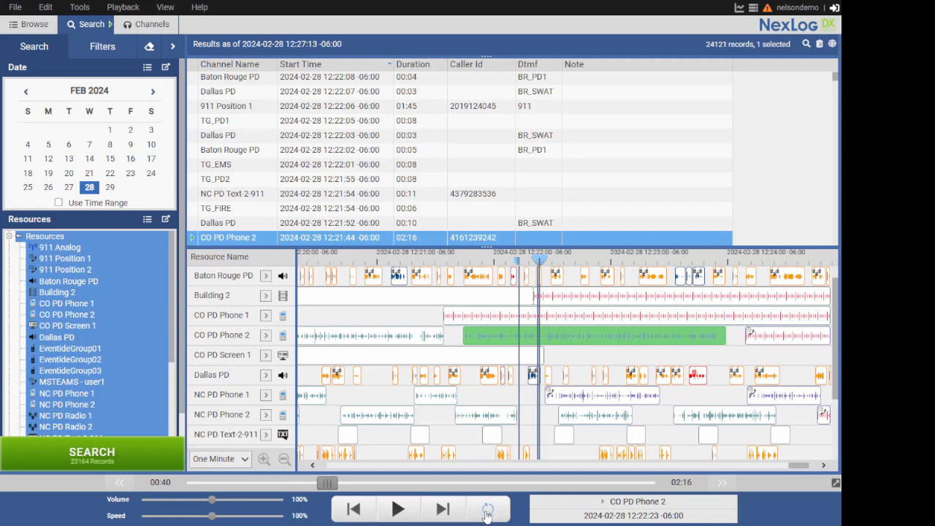
left_click(398, 510)
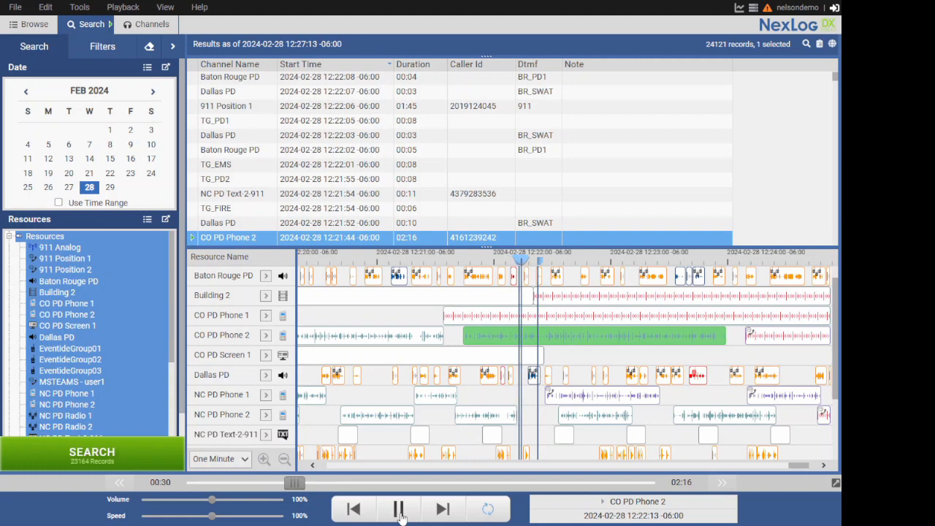
left_click(399, 509)
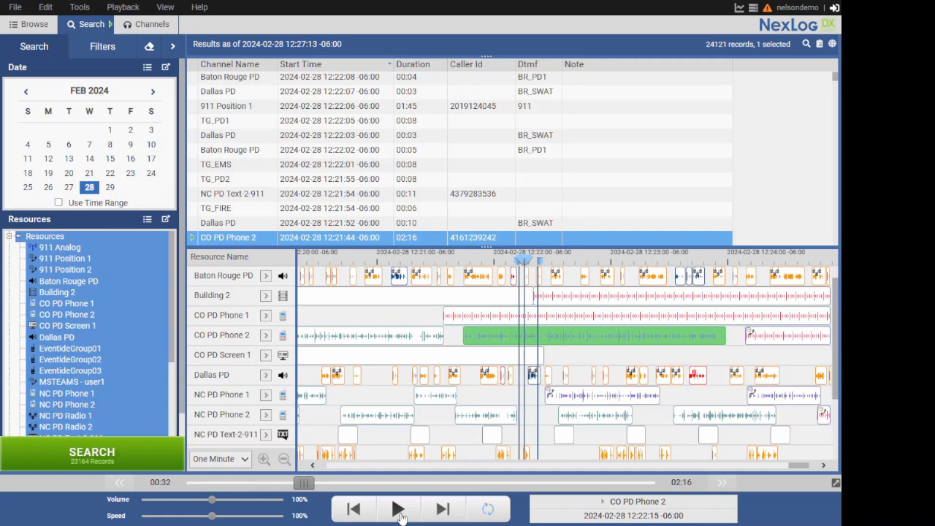
left_click(487, 510)
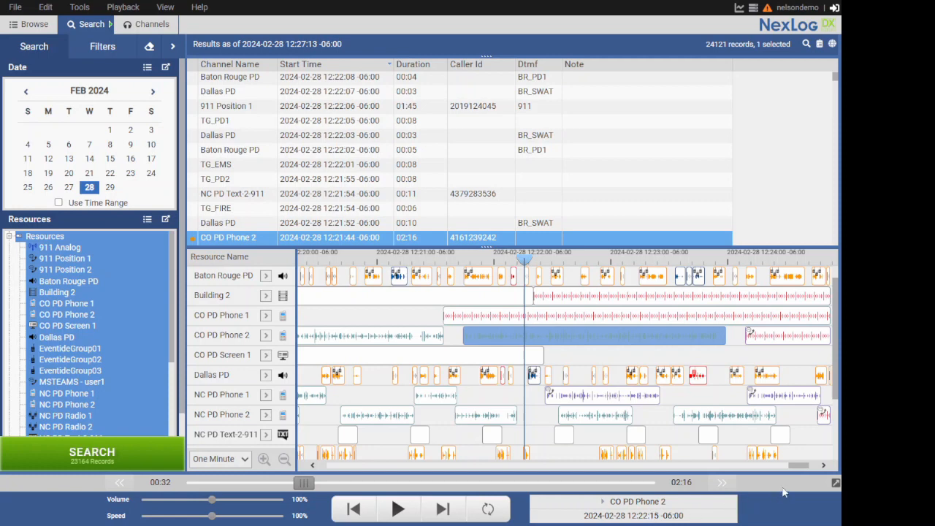
- Detach the playback controls into a floating window, reposition it over the results list, and dock it again
left_click(836, 487)
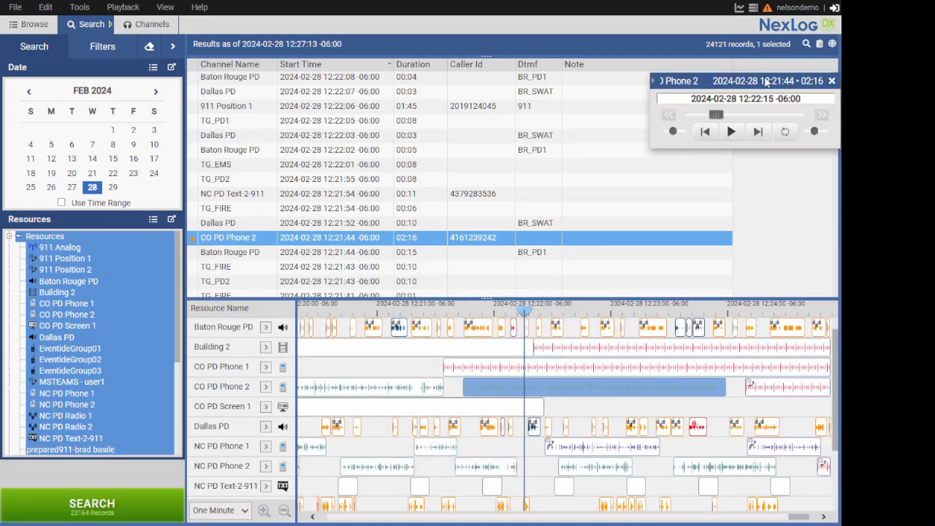
left_click_drag(779, 82, 399, 280)
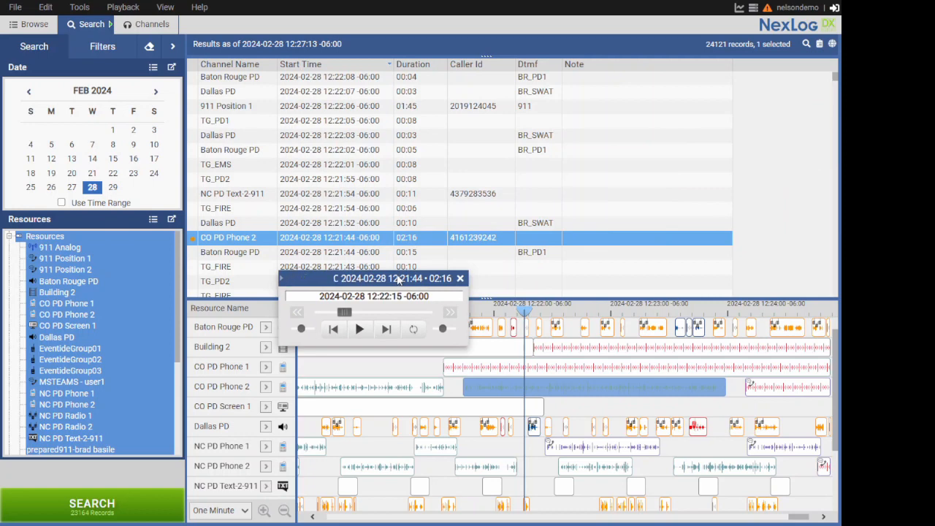
left_click_drag(398, 280, 447, 126)
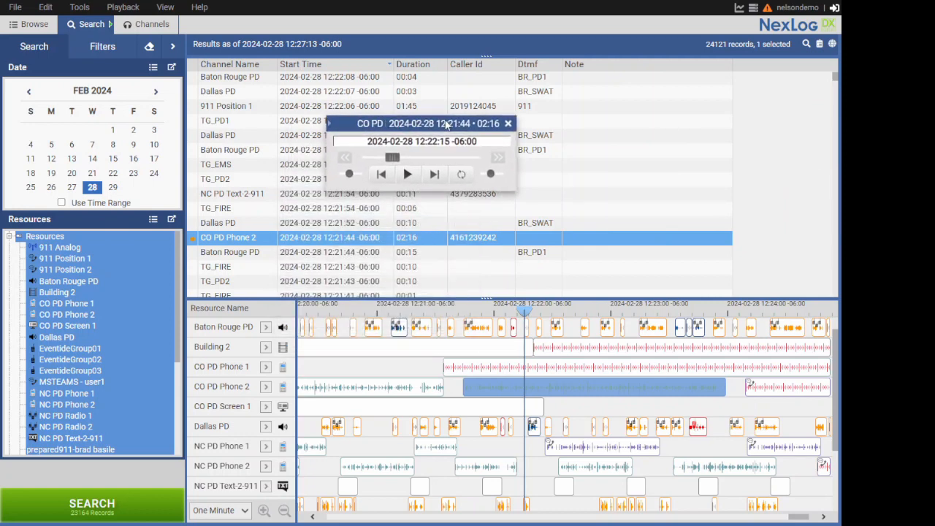
left_click(509, 123)
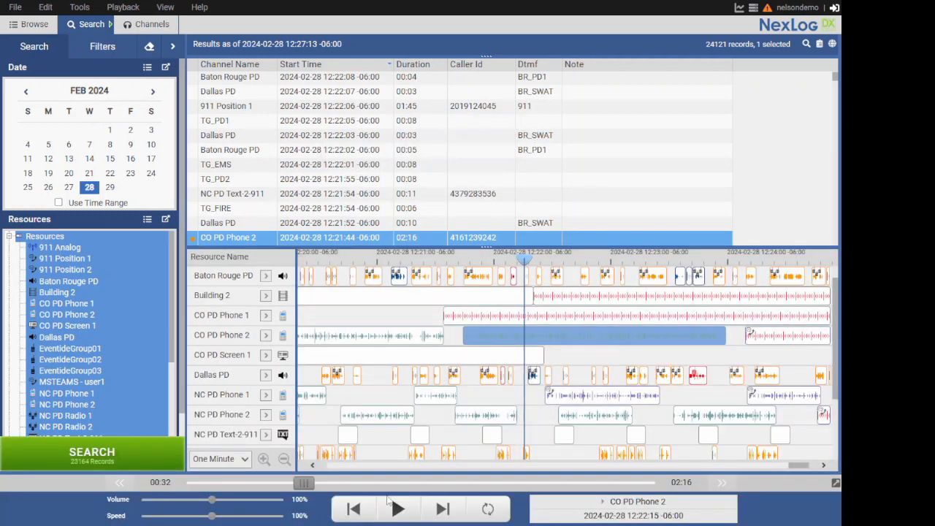
- Seek to about 01:51 in the CO PD Phone 2 recording, play from there, and pause
left_click(345, 484)
left_click_drag(345, 484, 565, 495)
left_click(399, 511)
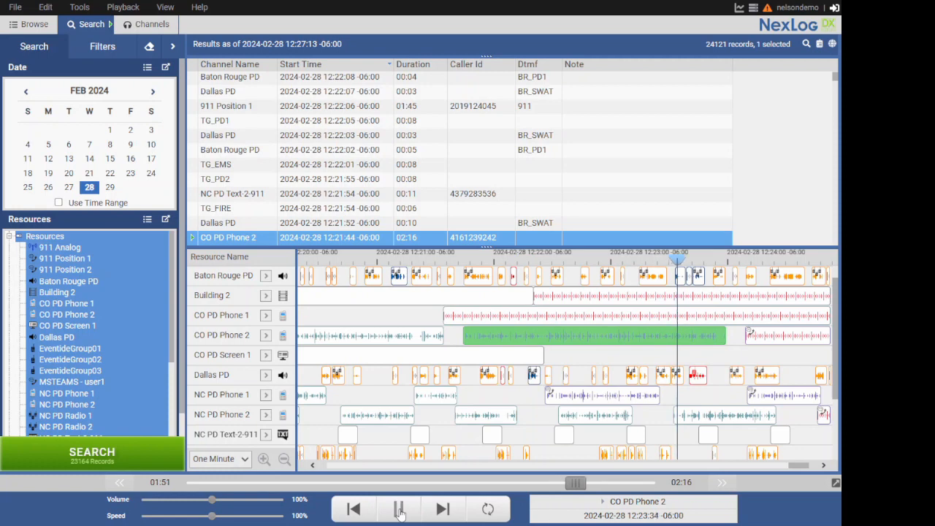
left_click(399, 511)
- Move the timeline playhead back to 12:22:09 and make the results list slightly taller than before against the timeline
left_click(633, 261)
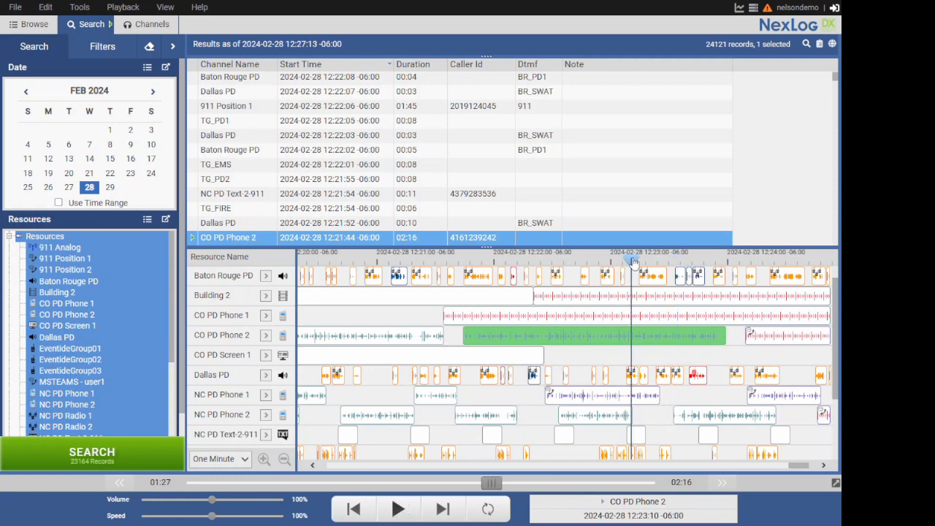
left_click_drag(634, 261, 513, 271)
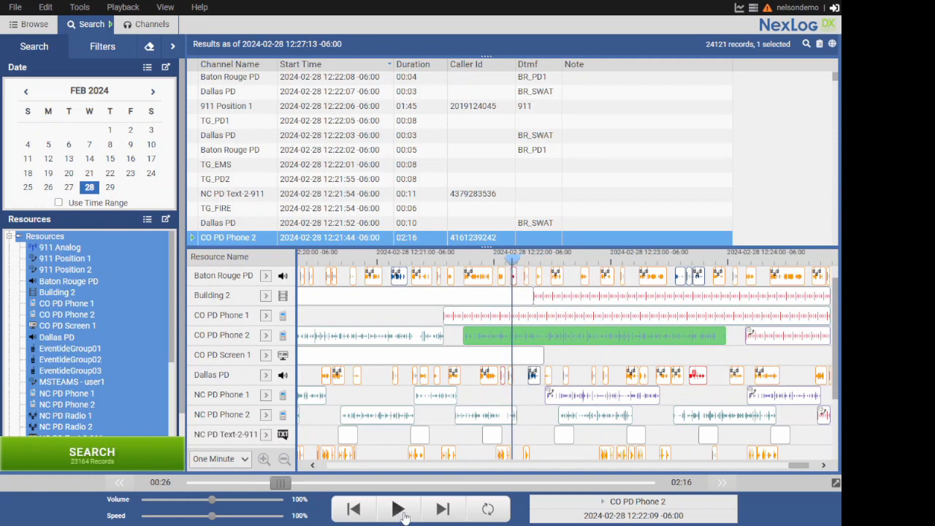
left_click_drag(487, 247, 486, 291)
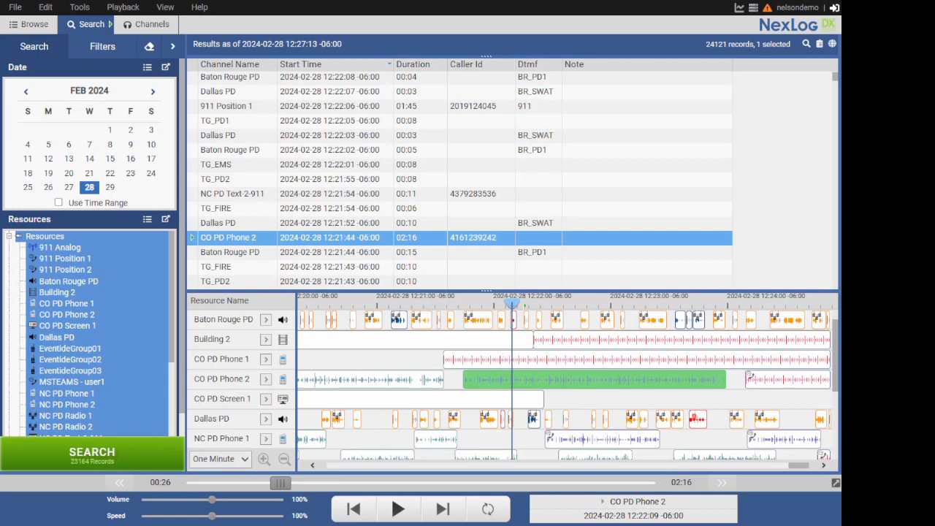
left_click_drag(522, 291, 519, 258)
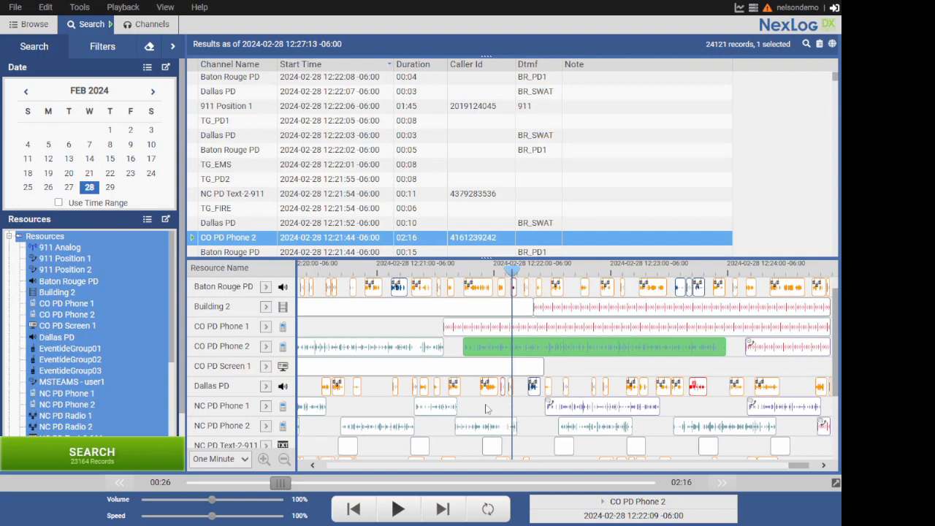
- Select the 12:21:44 Baton Rouge PD, 12:21:40 NC PD Phone 2 and 12:21:52 Dallas PD recordings together on the timeline
left_click(482, 289)
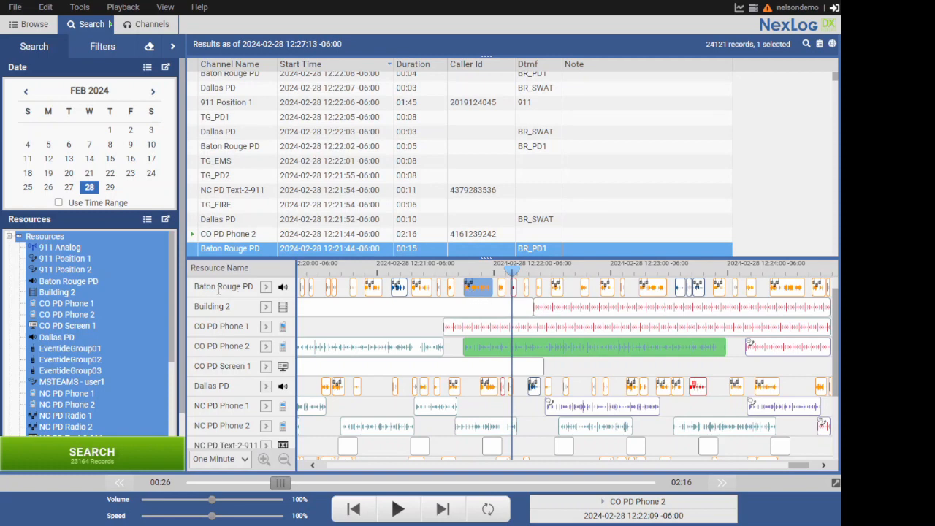
left_click(481, 427, "ctrl")
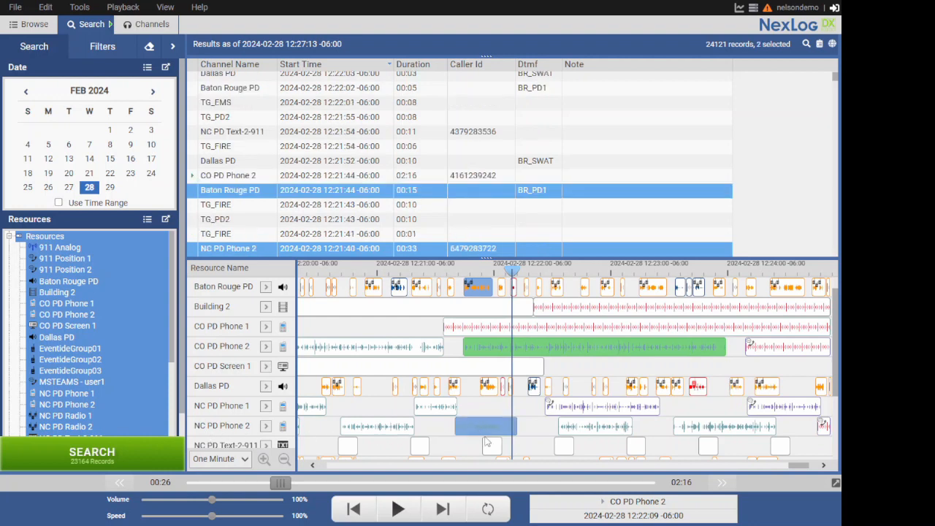
left_click(488, 387, "ctrl")
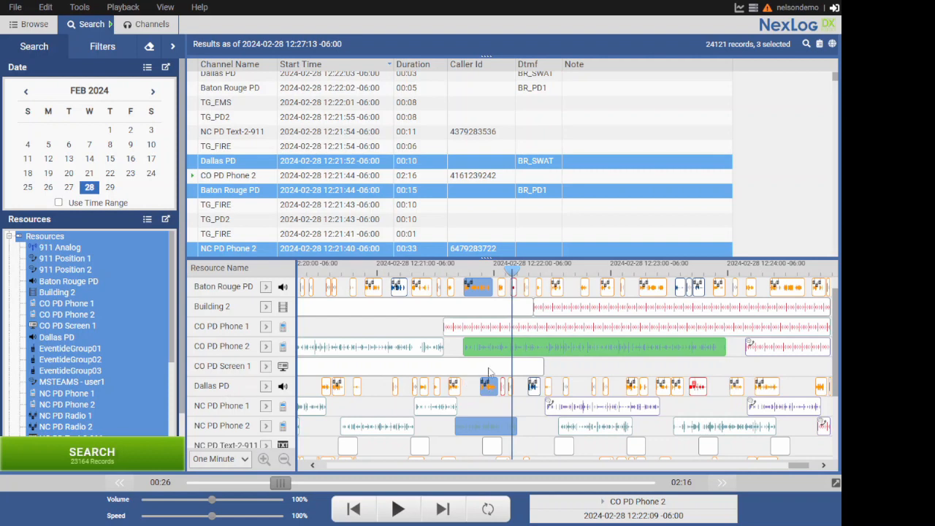
- Start mixed playback of the three selected recordings and pause it at 00:16
right_click(363, 165)
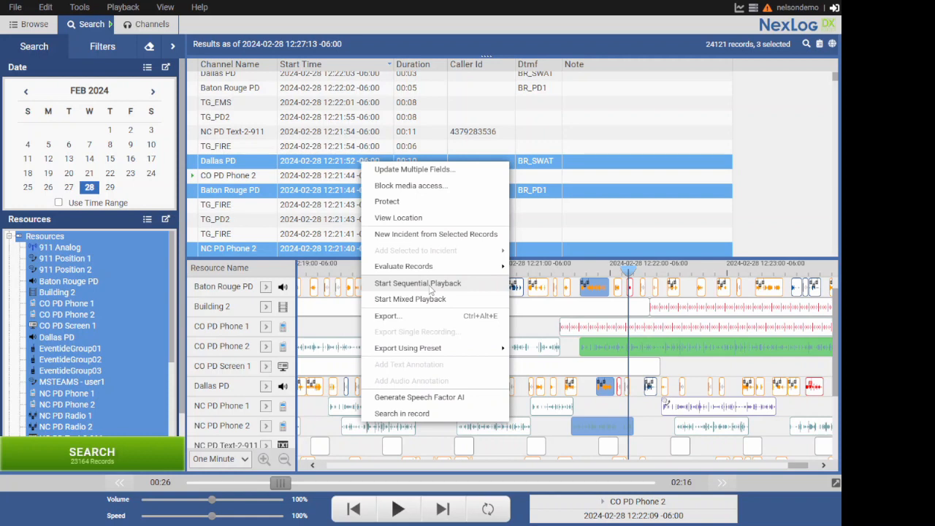
left_click(418, 300)
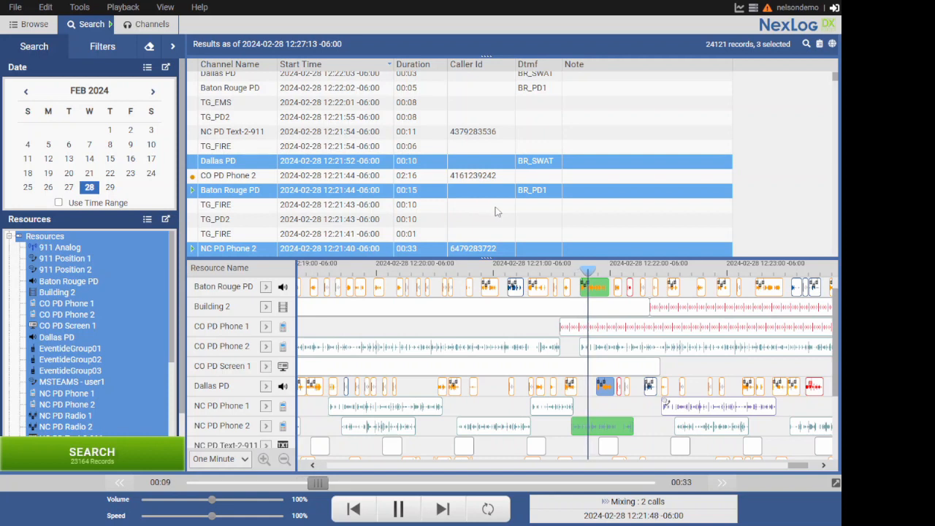
left_click(402, 511)
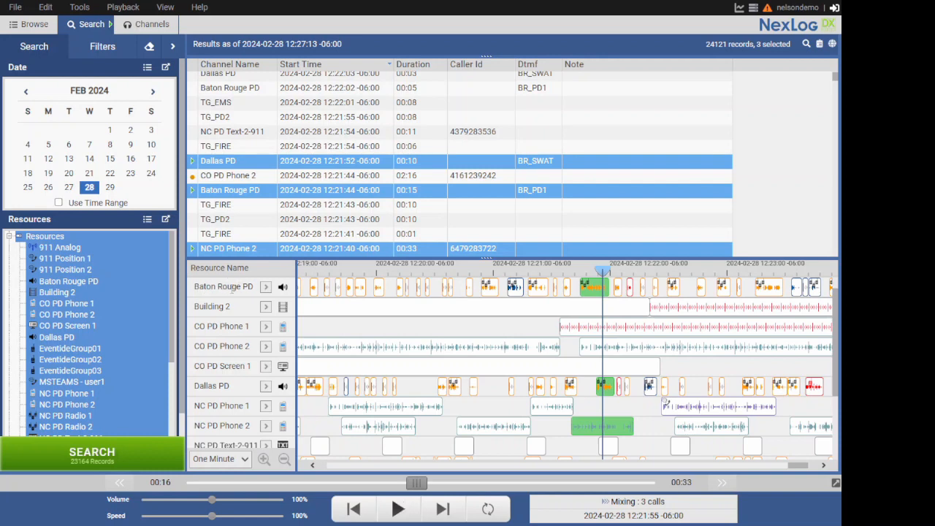
- Review the mute, AGC, obfuscate and EQ options of the Baton Rouge PD channel and close them without changes
left_click(266, 288)
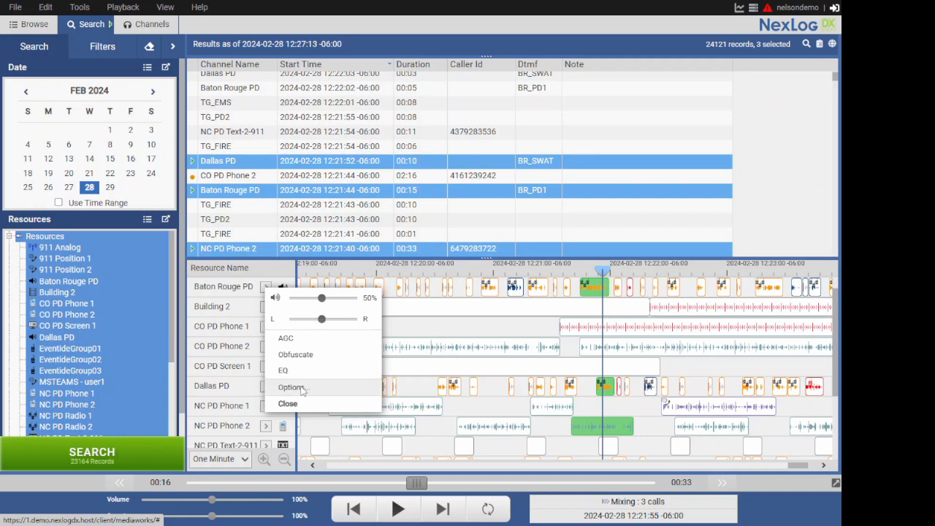
left_click(312, 387)
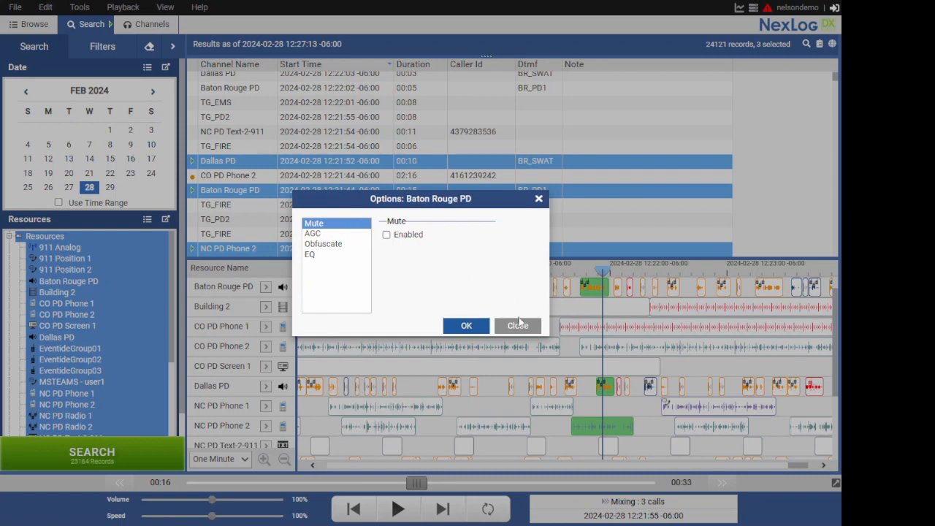
left_click(518, 327)
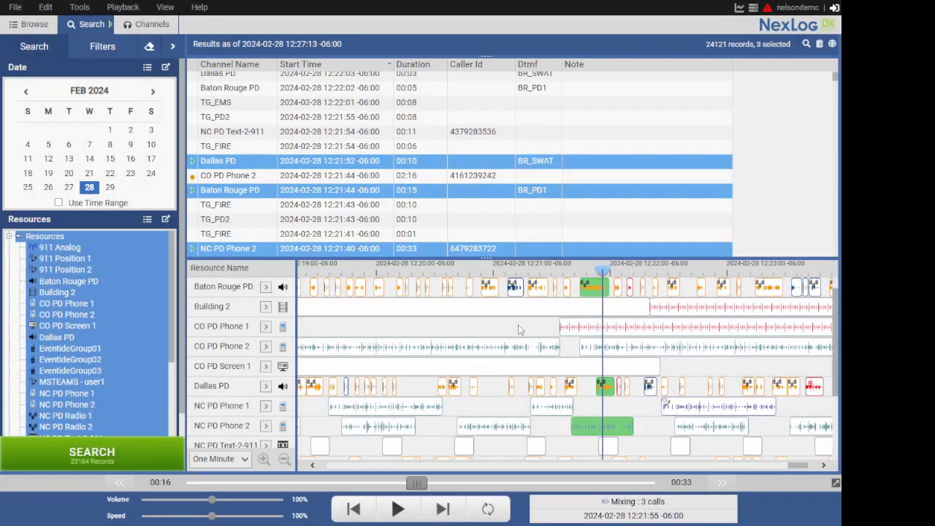
- Review the export settings for the three selected recordings through file divisions and export options, switching Export Audio Annotations off and on, and close the export
right_click(296, 166)
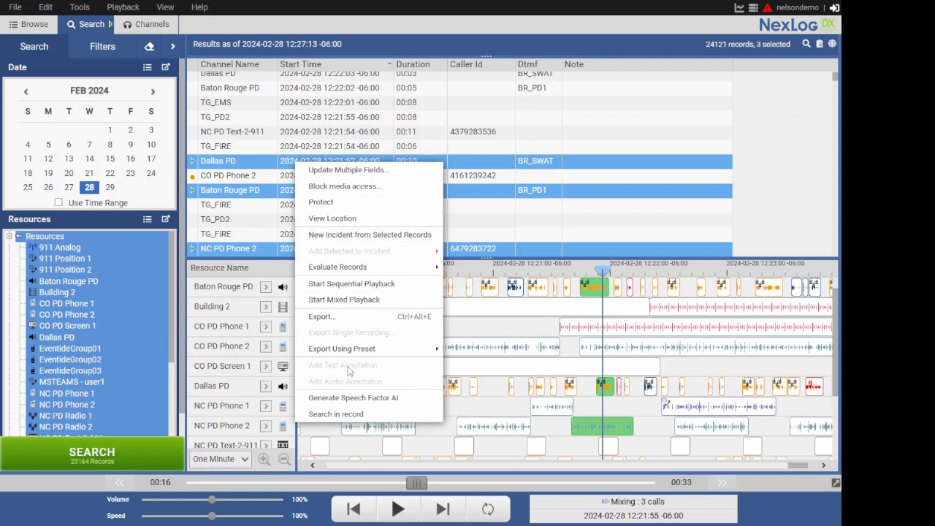
left_click(338, 319)
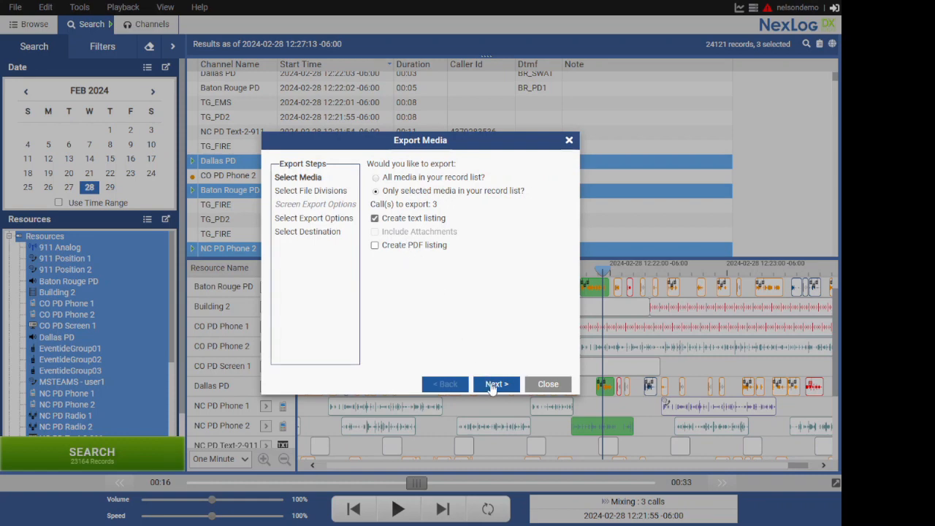
left_click(495, 384)
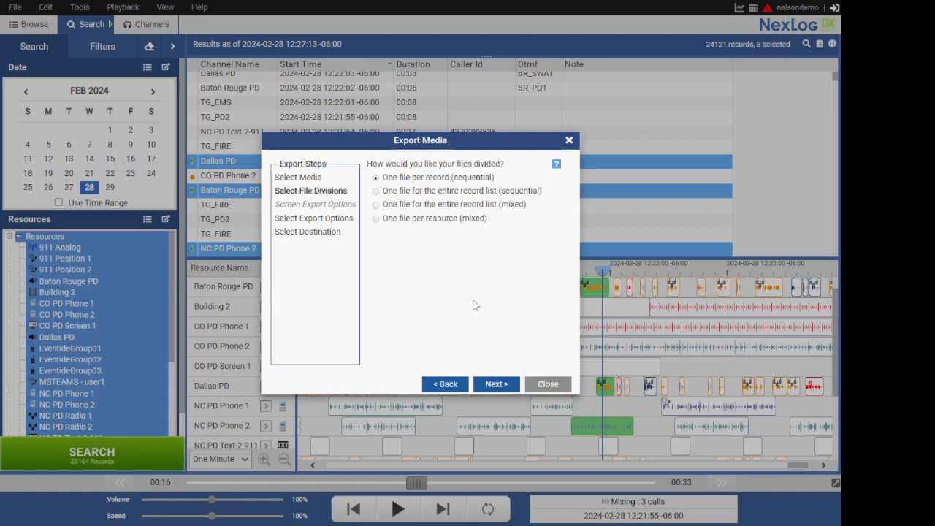
left_click(482, 387)
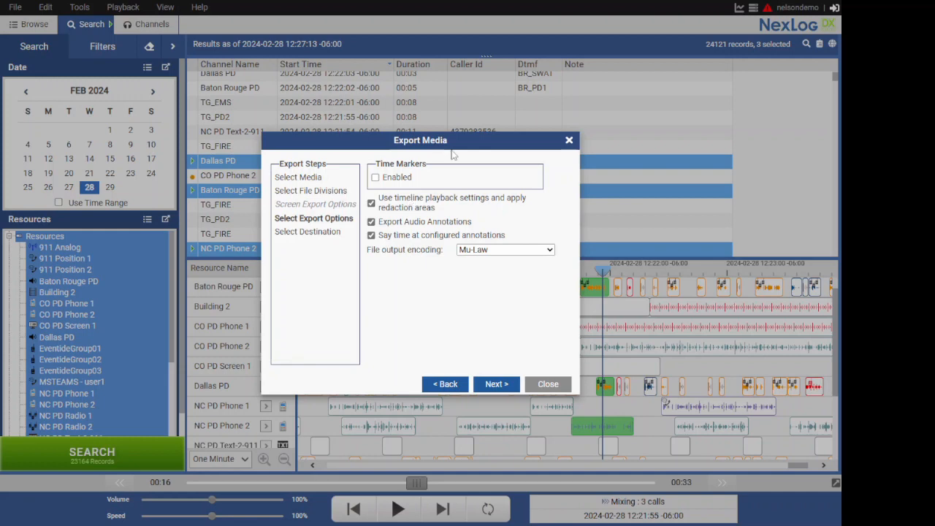
left_click(397, 223)
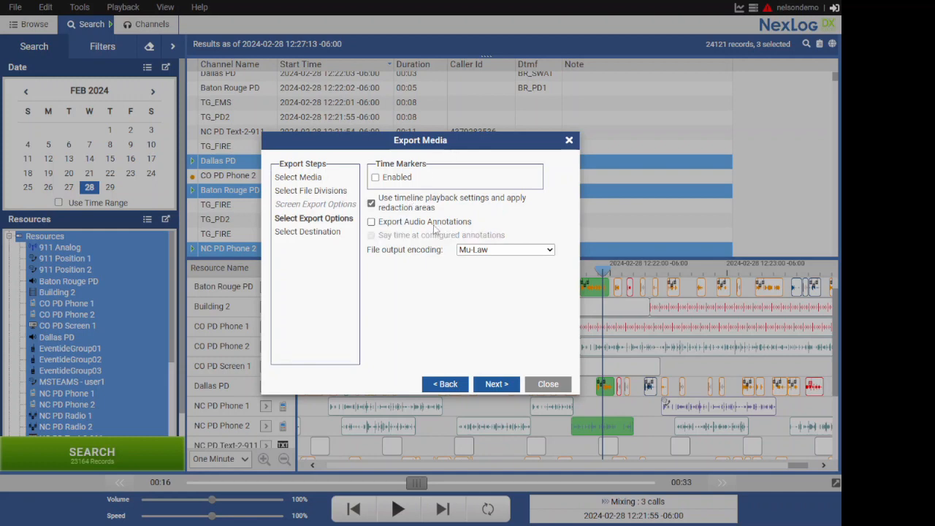
left_click(374, 223)
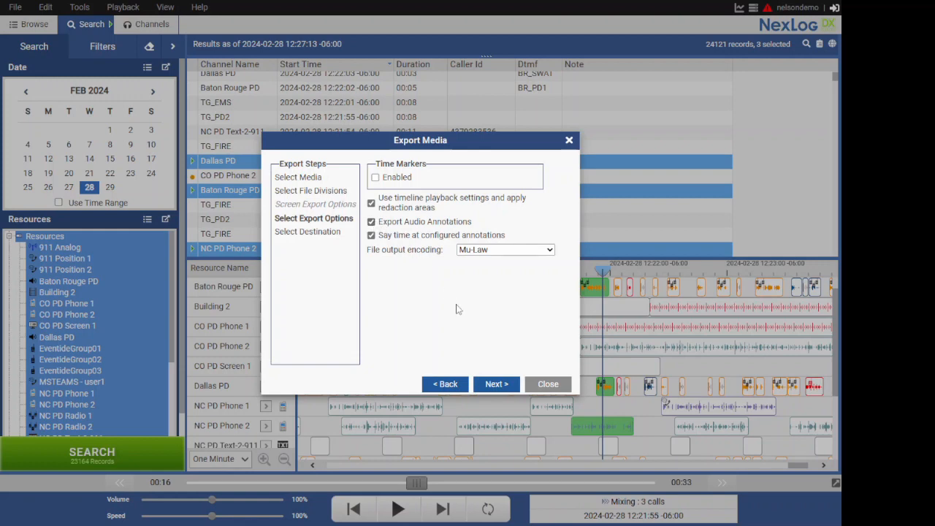
left_click(496, 384)
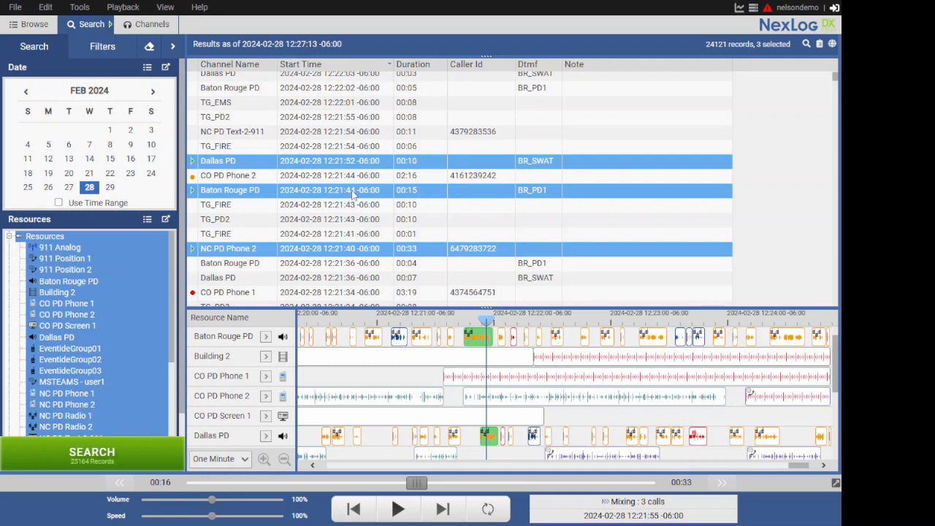
- Set the default playback mode to Single Play and turn on Skip Inactive Periods
left_click(122, 7)
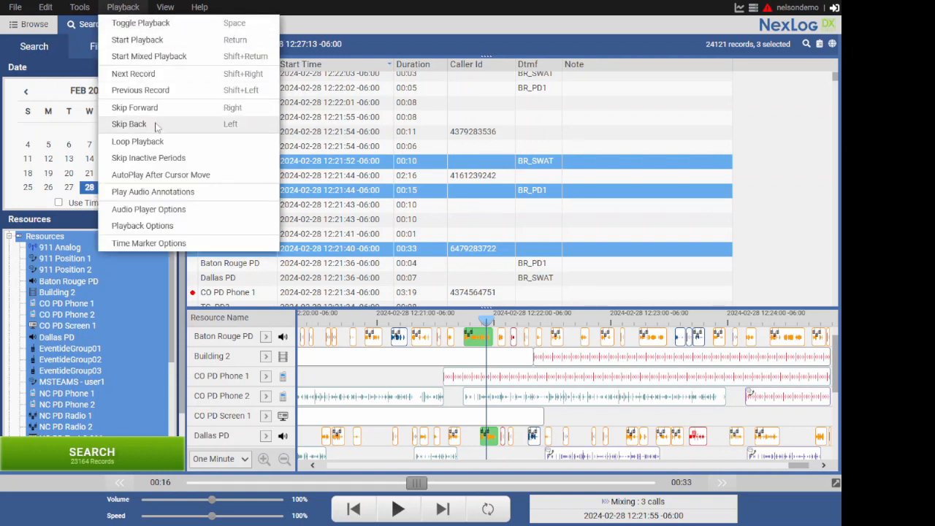
left_click(146, 228)
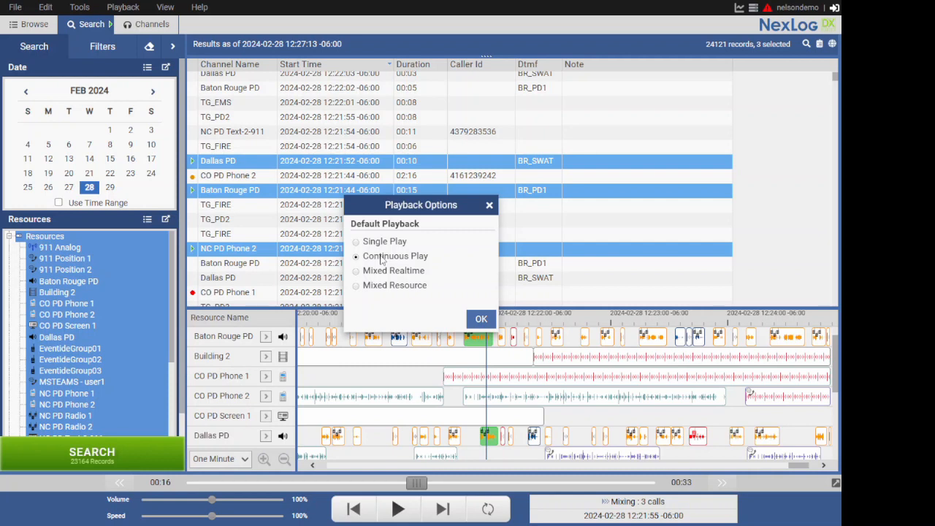
left_click(381, 243)
left_click(482, 320)
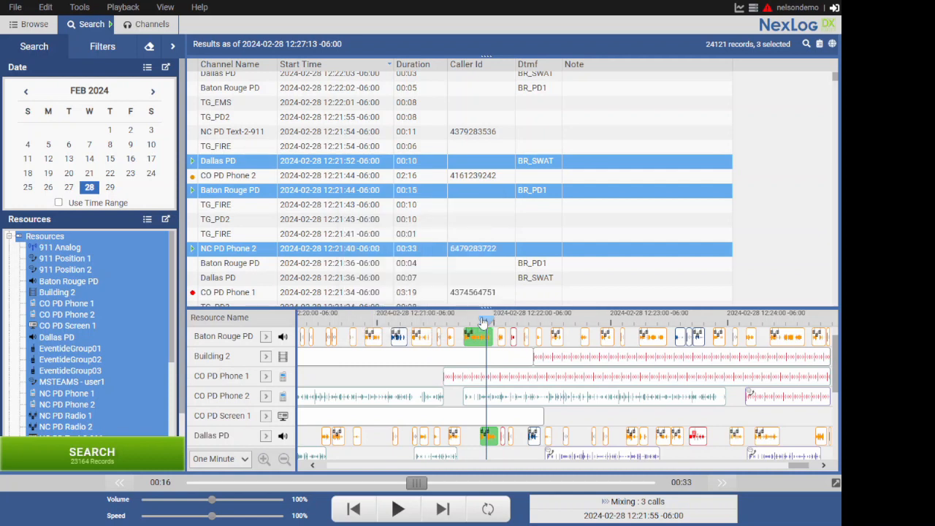
left_click(129, 12)
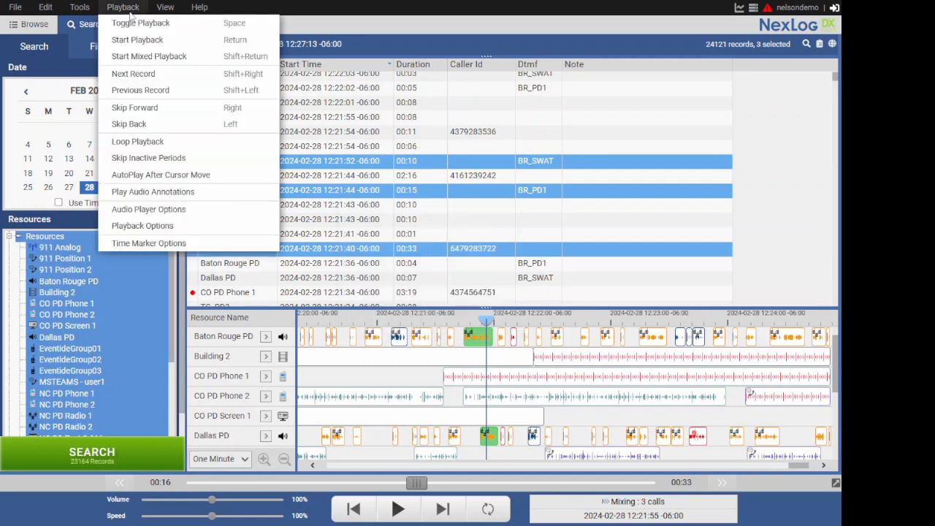
left_click(156, 159)
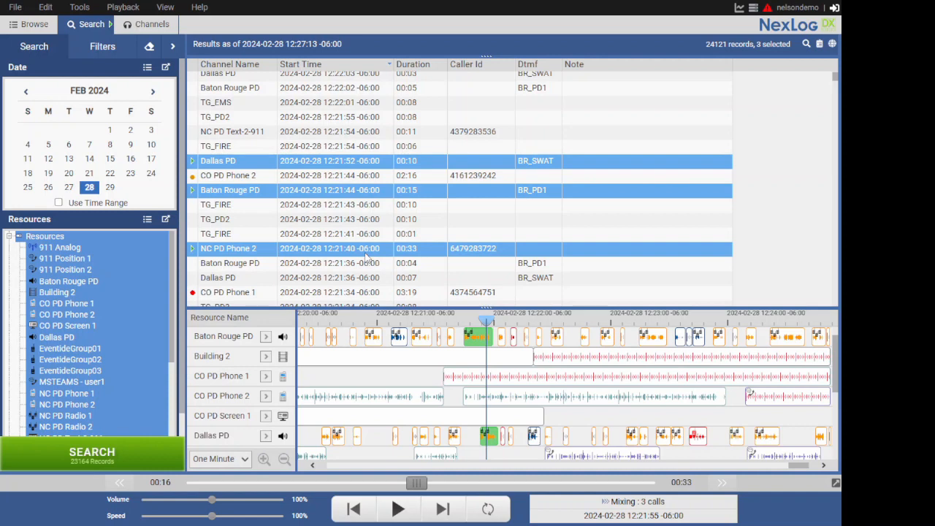
- Turn on EQ for the Baton Rouge PD channel, and review the Lo, Mid and Hi controls in the EQ settings
left_click(266, 337)
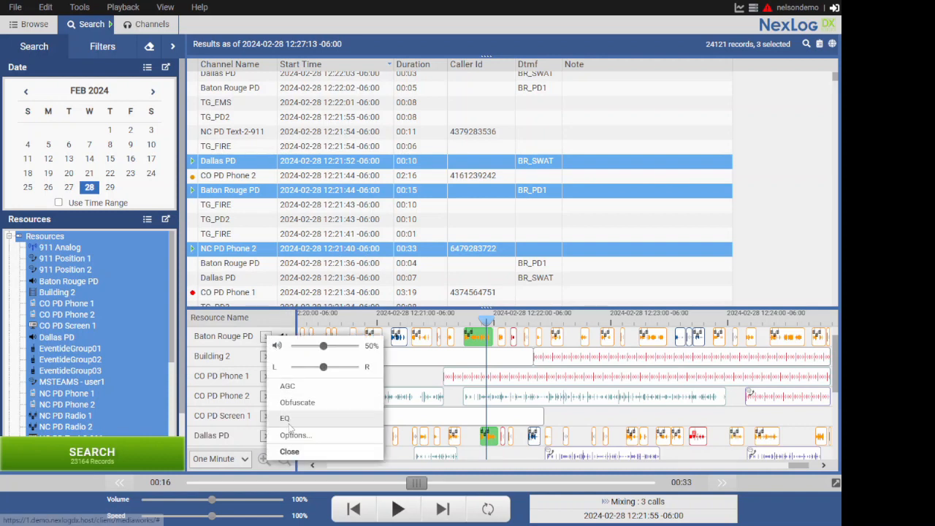
left_click(285, 420)
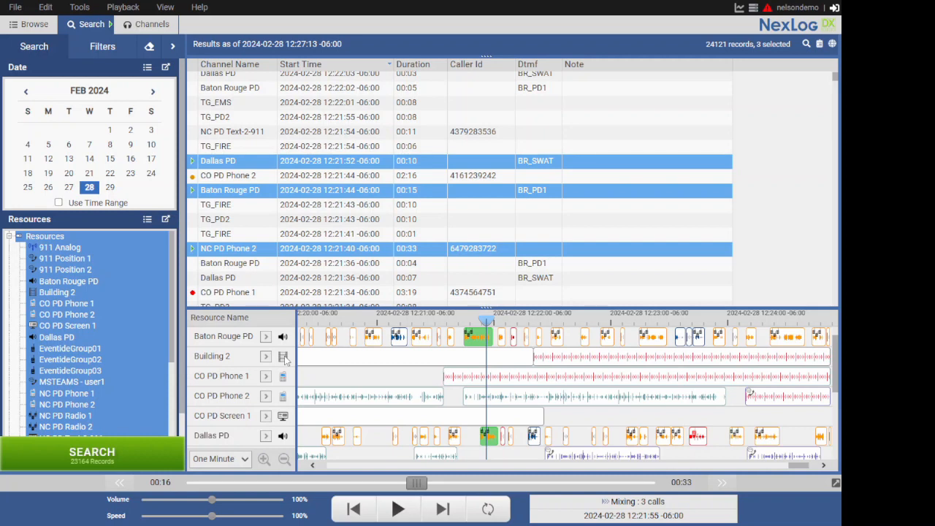
left_click(80, 7)
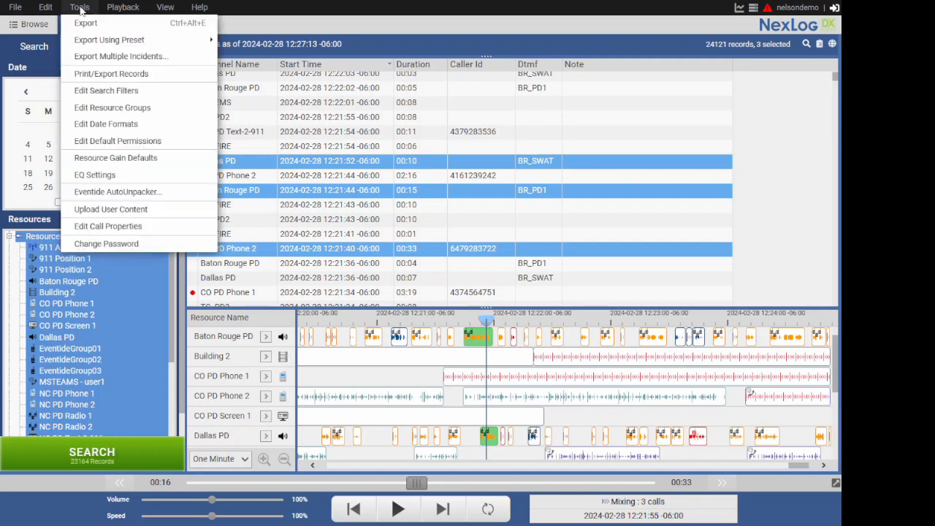
left_click(98, 176)
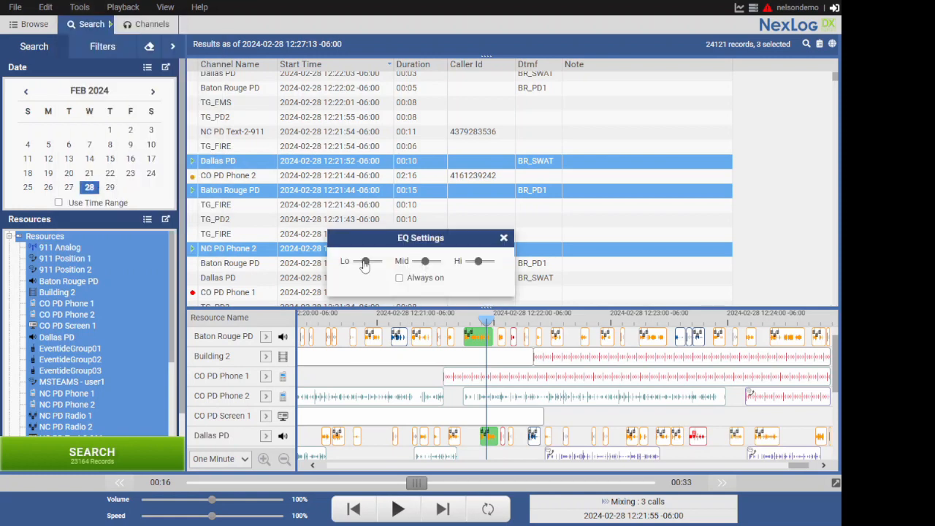
mouse_move(369, 265)
mouse_move(477, 265)
left_click(503, 239)
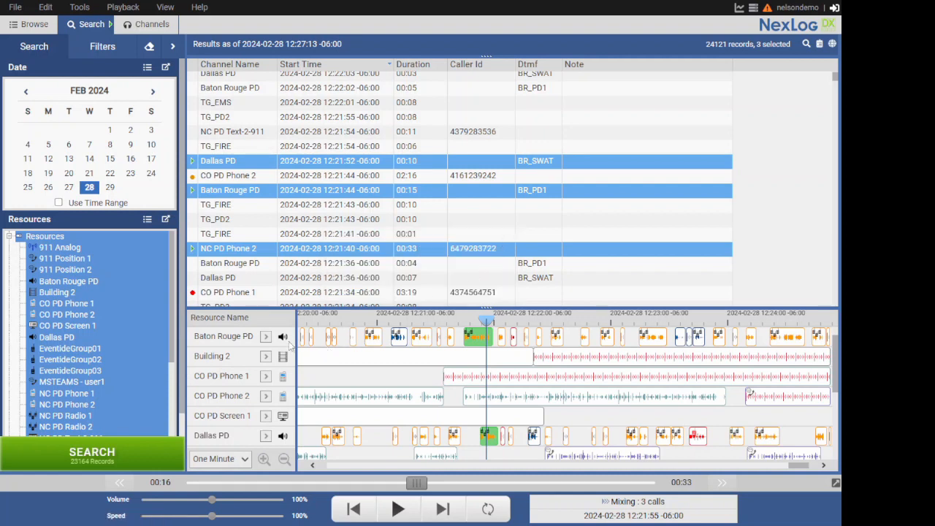